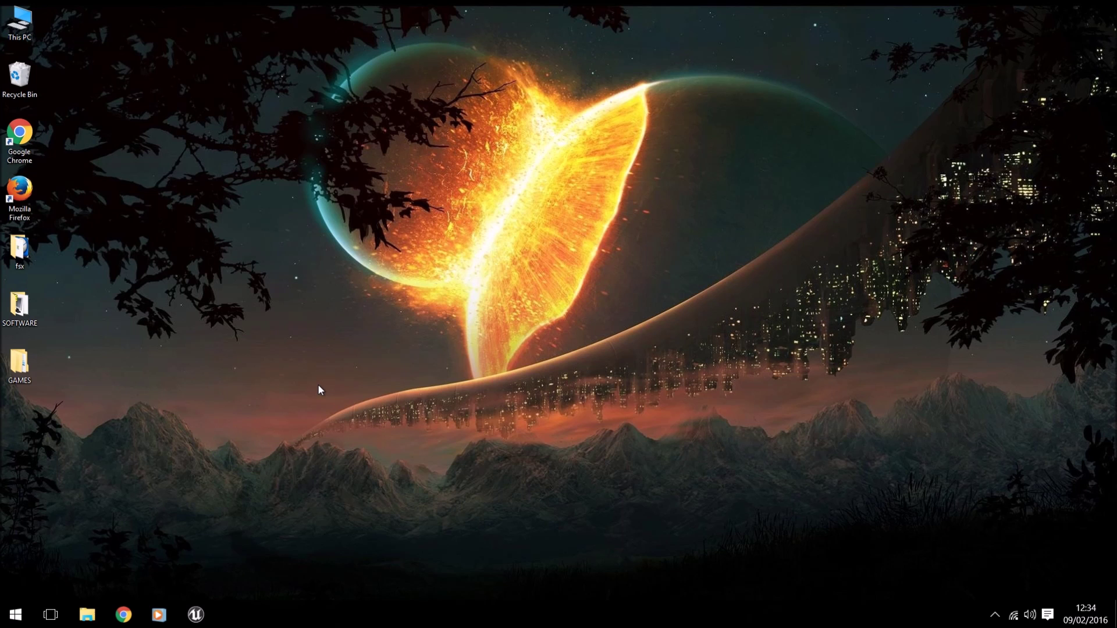
Step: Empty the Recycle Bin from its context menu, confirming permanent deletion
{"action": "right_click", "coordinate": [16, 92]}
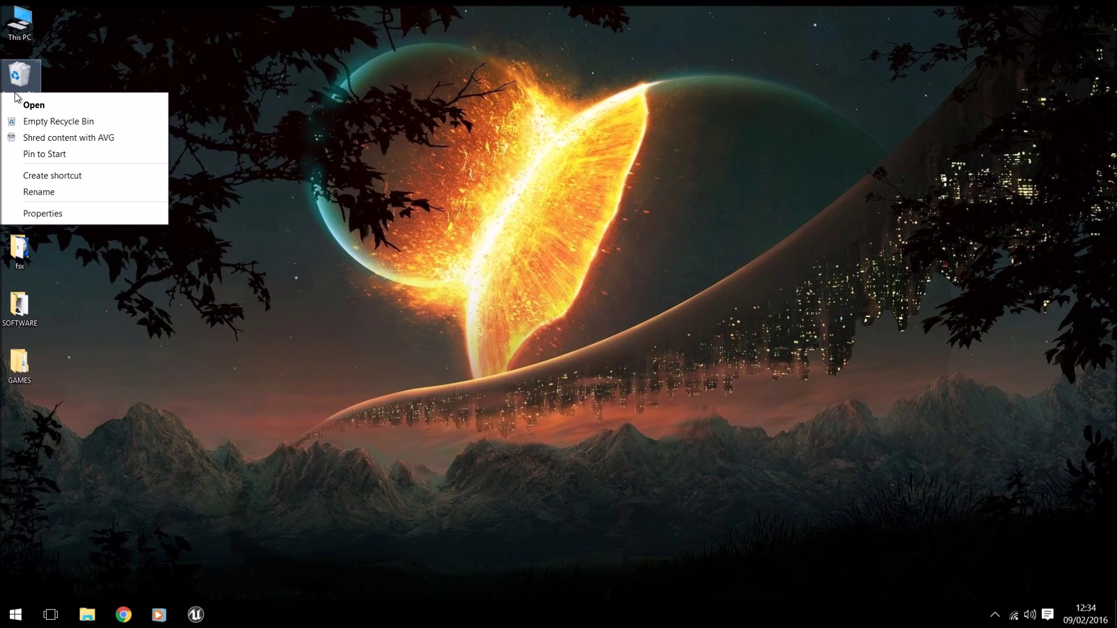
{"action": "left_click", "coordinate": [48, 120]}
{"action": "left_click", "coordinate": [605, 352]}
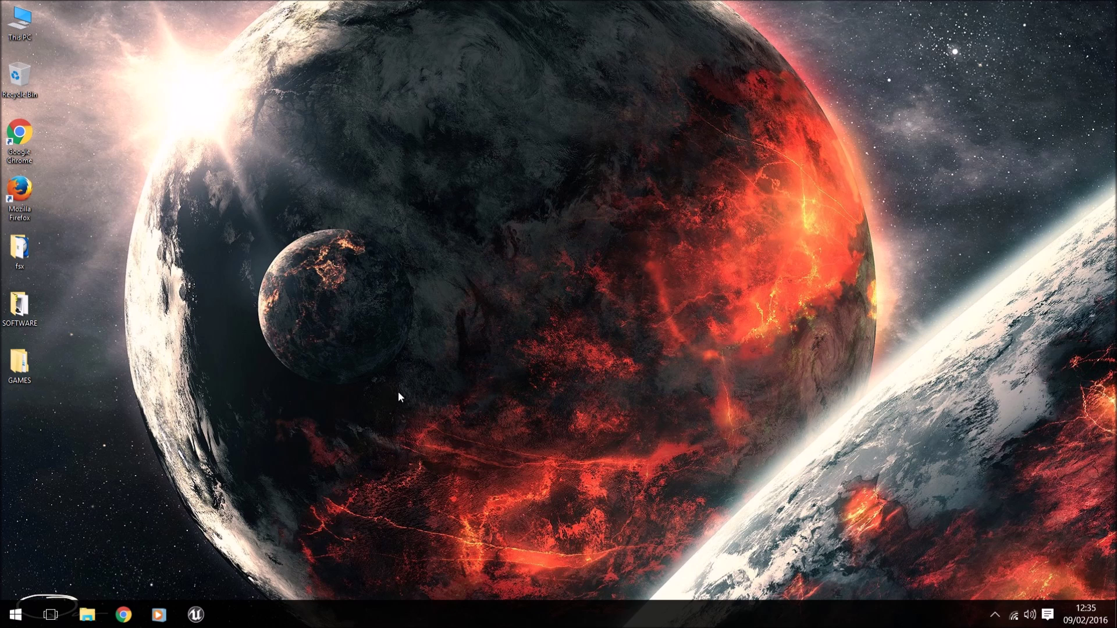
Step: In Chrome, search Google for 'precision x' and open the evga.com/precision page
{"action": "left_click", "coordinate": [124, 614]}
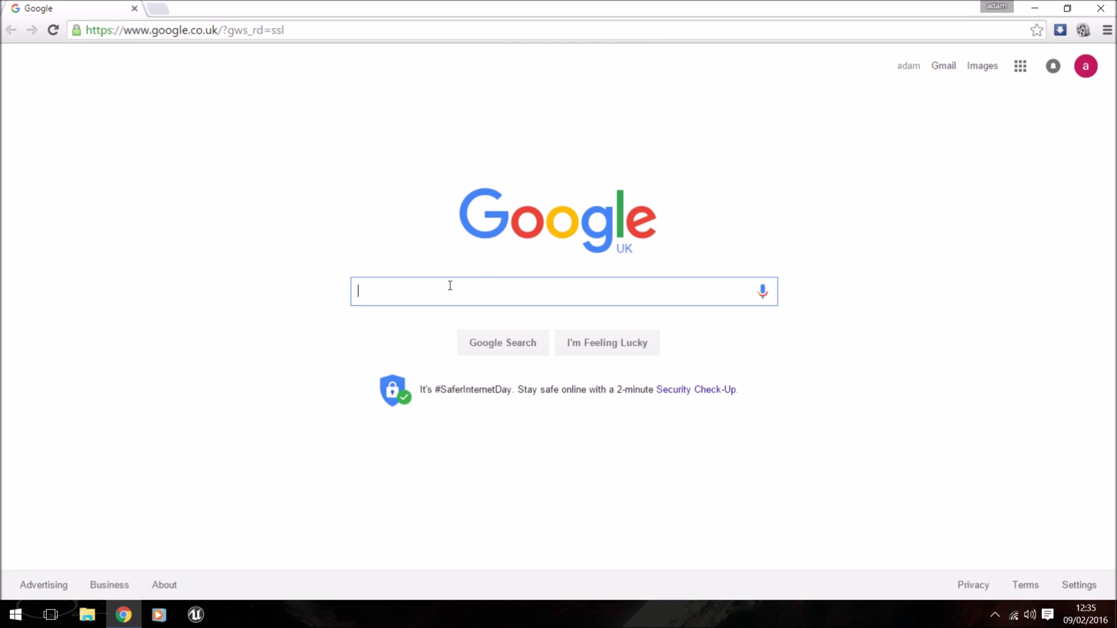
{"action": "type", "text": "pre"}
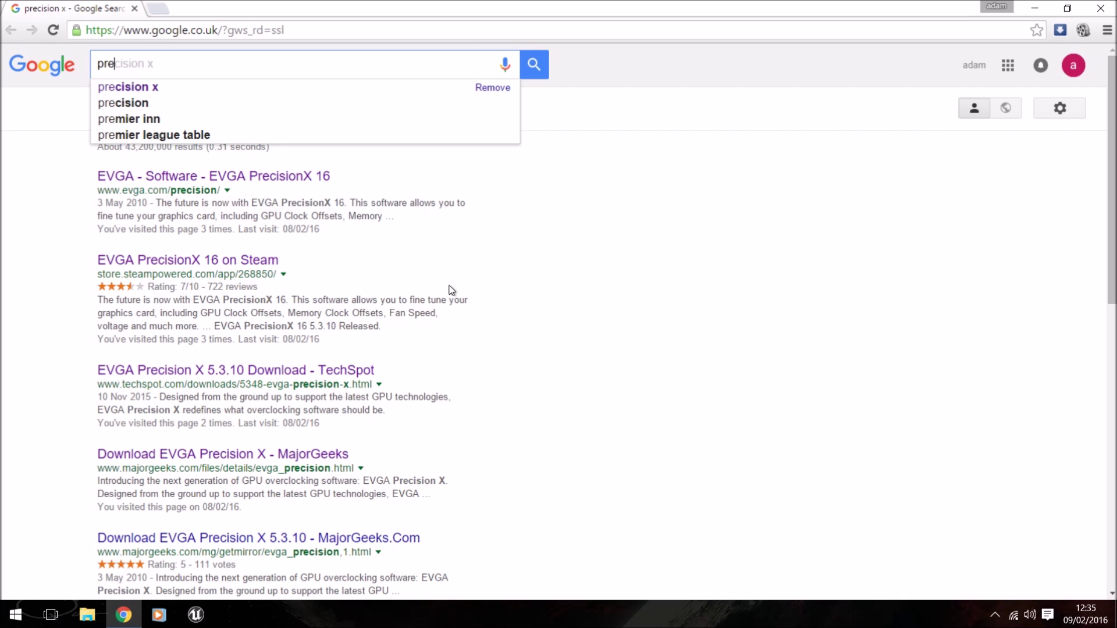
{"action": "key", "text": "Down"}
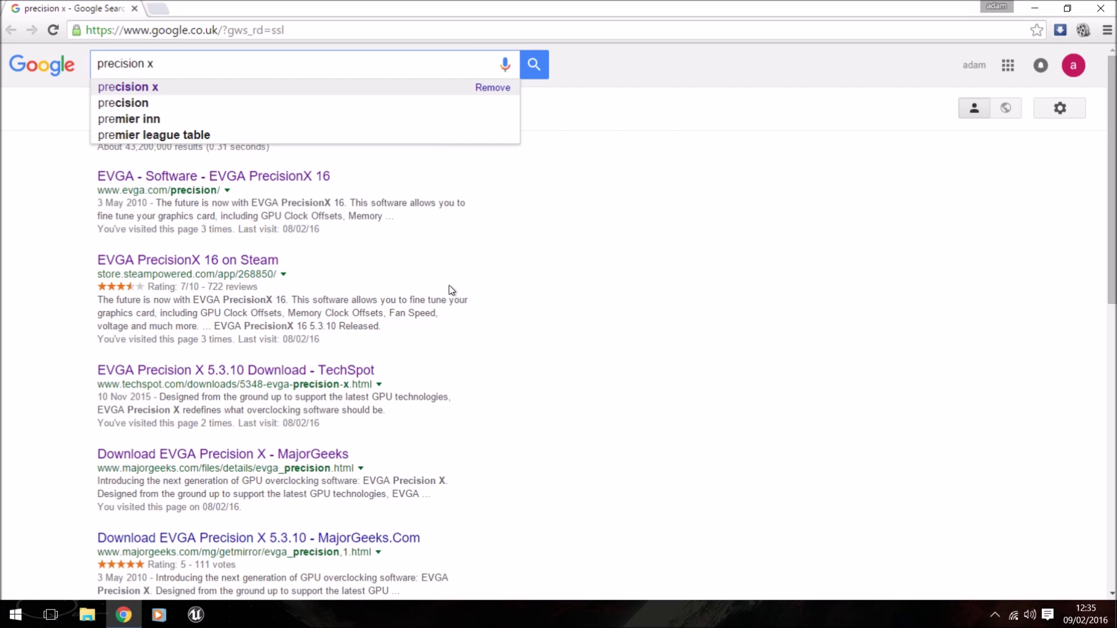
{"action": "key", "text": "Return"}
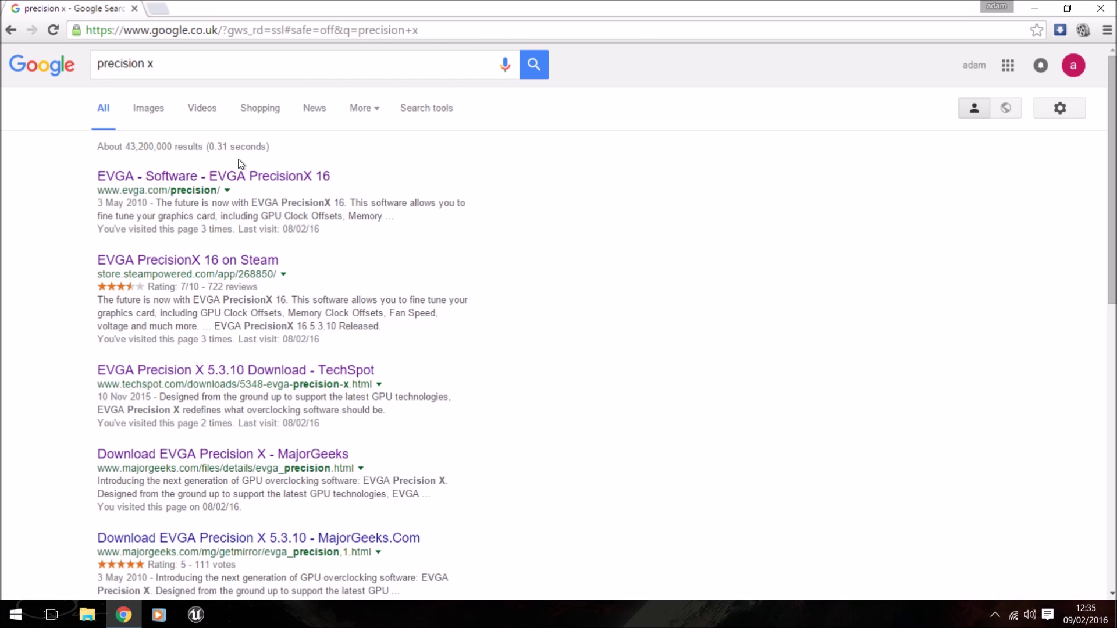
{"action": "left_click", "coordinate": [244, 178]}
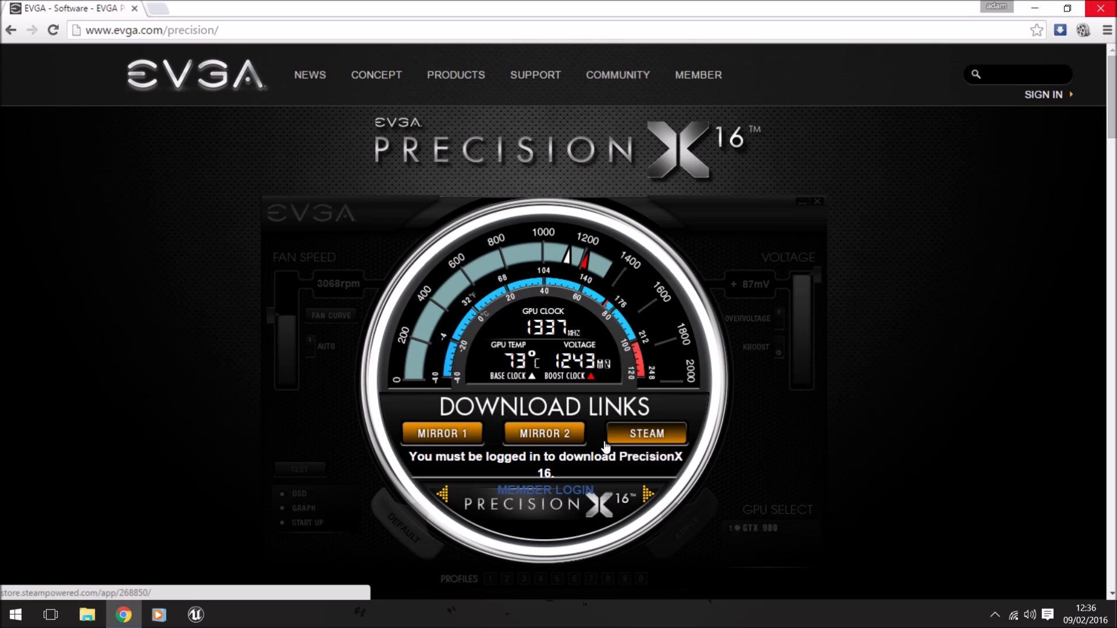
Step: Look over the PrecisionX 16 Steam store page, then close it
{"action": "left_click", "coordinate": [644, 430]}
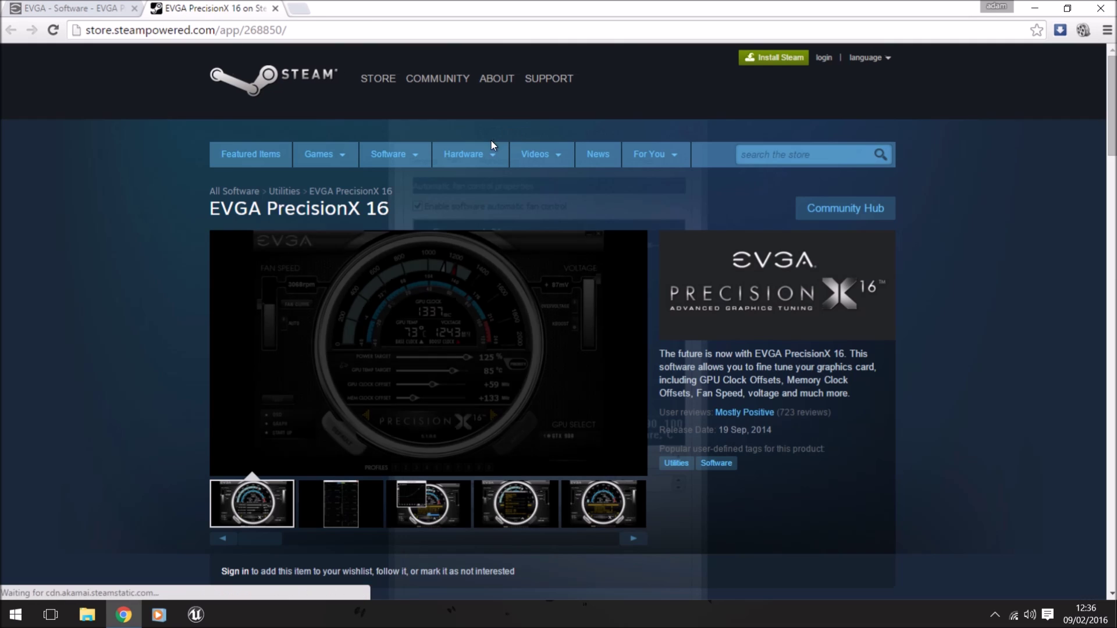
{"action": "mouse_move", "coordinate": [436, 148]}
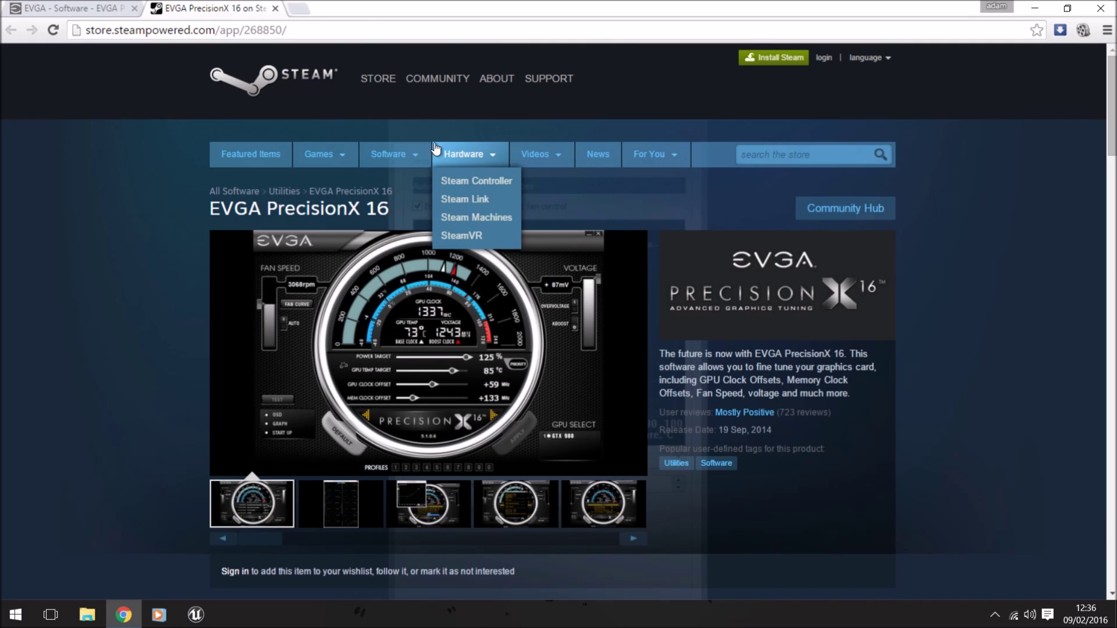
{"action": "scroll", "coordinate": [599, 329], "scroll_direction": "down", "scroll_amount": 4}
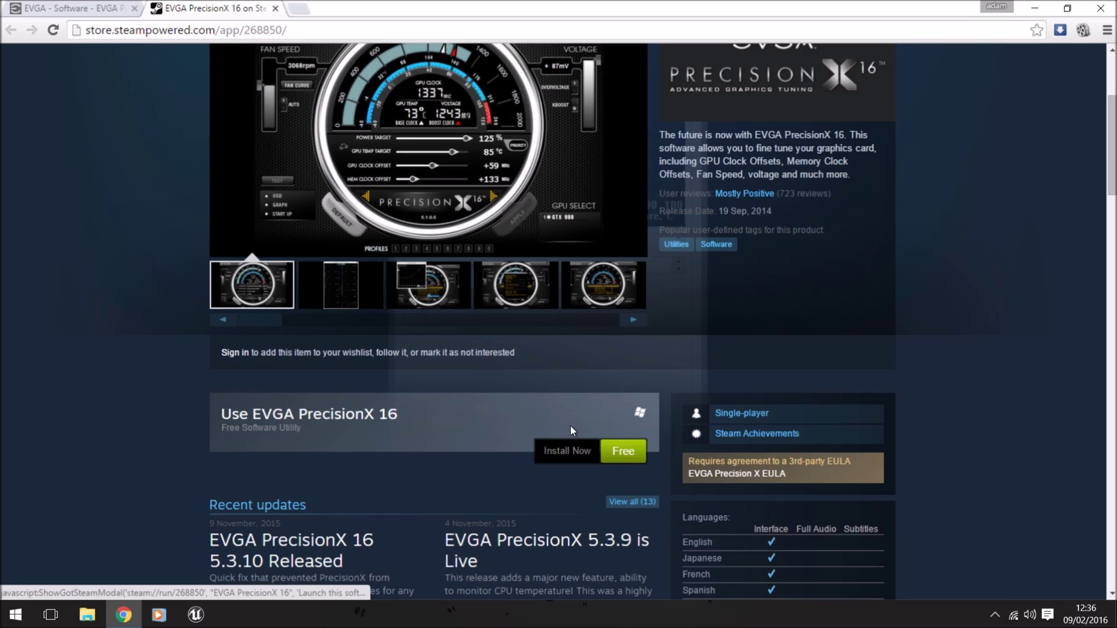
{"action": "scroll", "coordinate": [570, 430], "scroll_direction": "up", "scroll_amount": 4}
{"action": "left_click", "coordinate": [276, 9]}
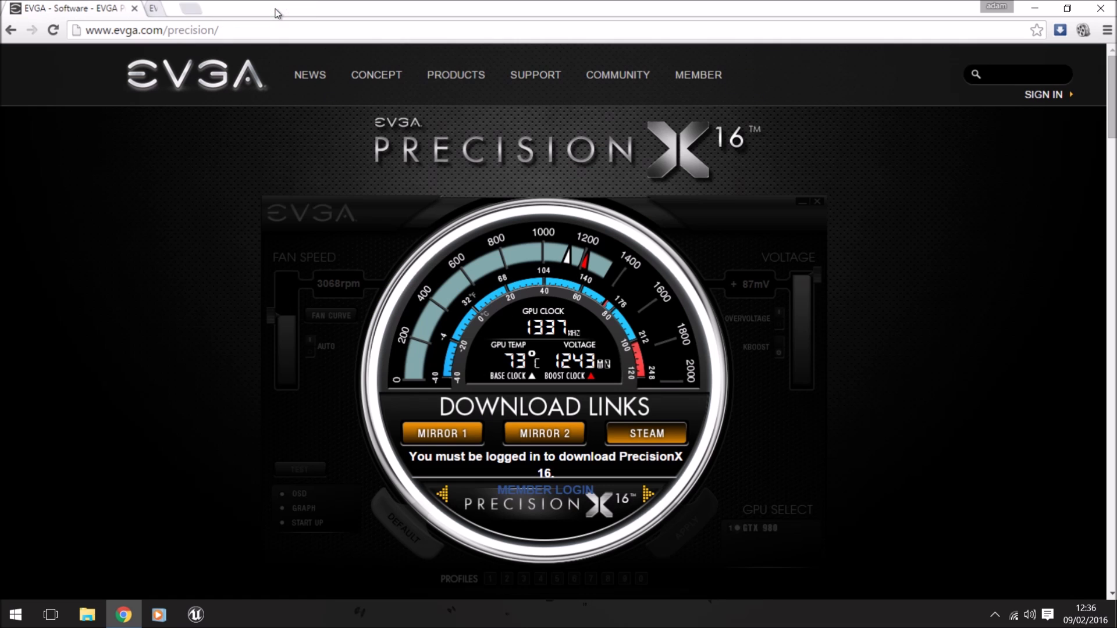
Step: Check the TechSpot Precision X download page, then return to the search results
{"action": "left_click", "coordinate": [11, 30]}
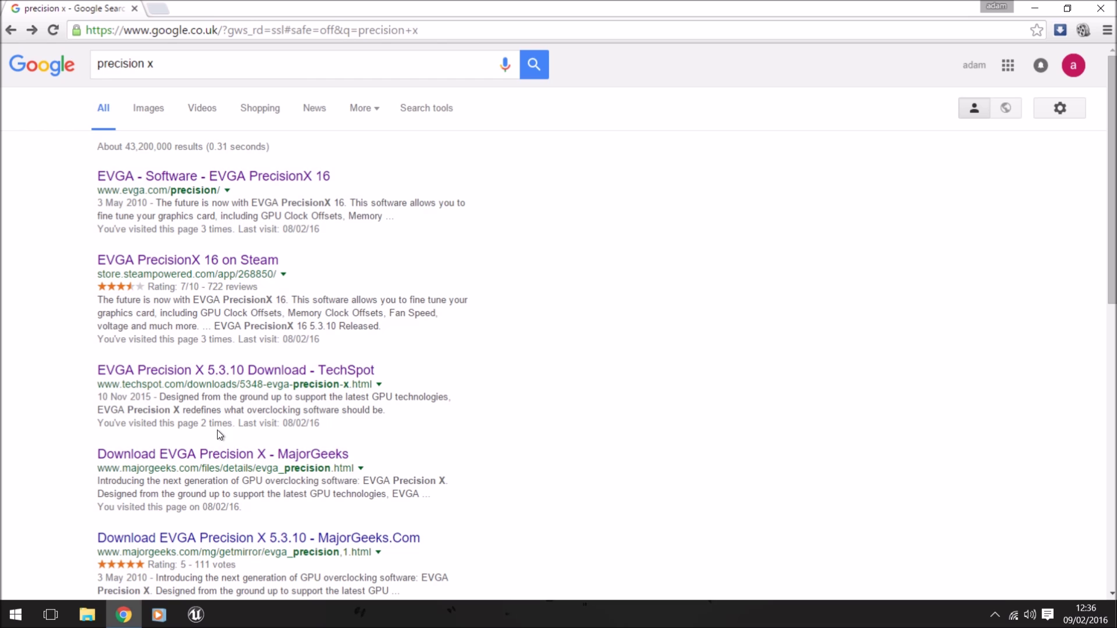
{"action": "left_click", "coordinate": [226, 371]}
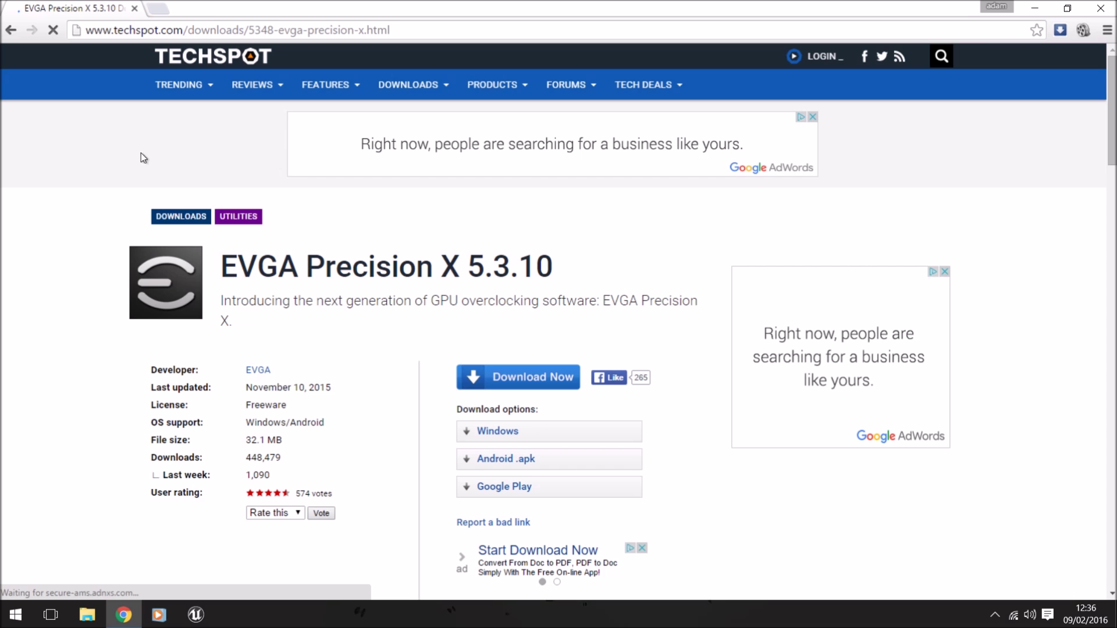
{"action": "left_click", "coordinate": [11, 30]}
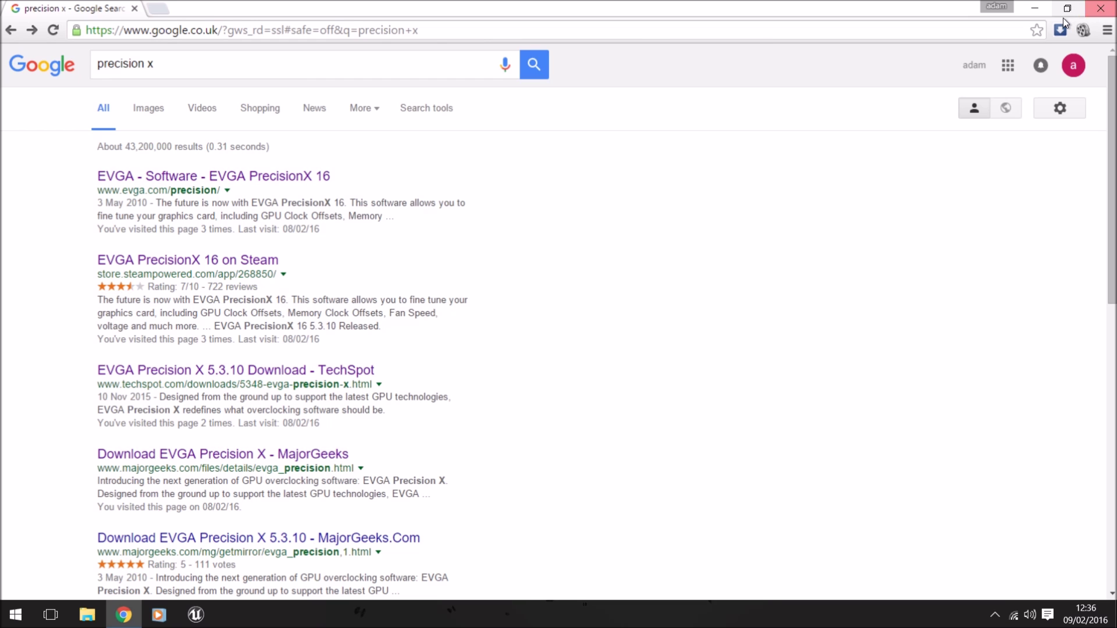
Step: Close Chrome and run EVGA PrecisionX 16 from the desktop SOFTWARE folder, approving the UAC prompt
{"action": "left_click", "coordinate": [1100, 8]}
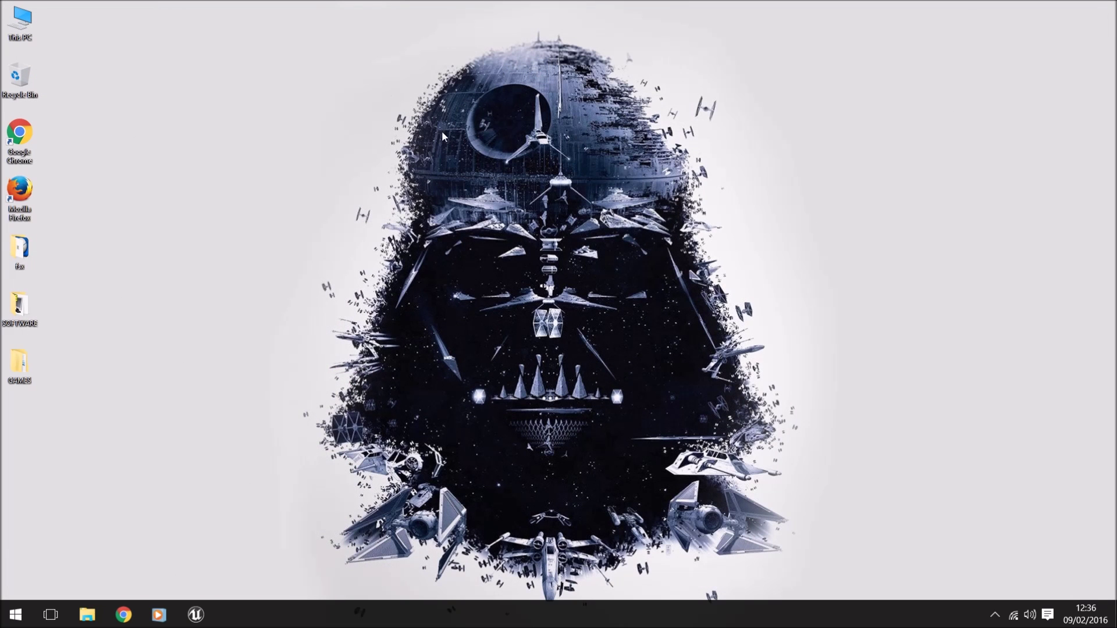
{"action": "double_click", "coordinate": [33, 319]}
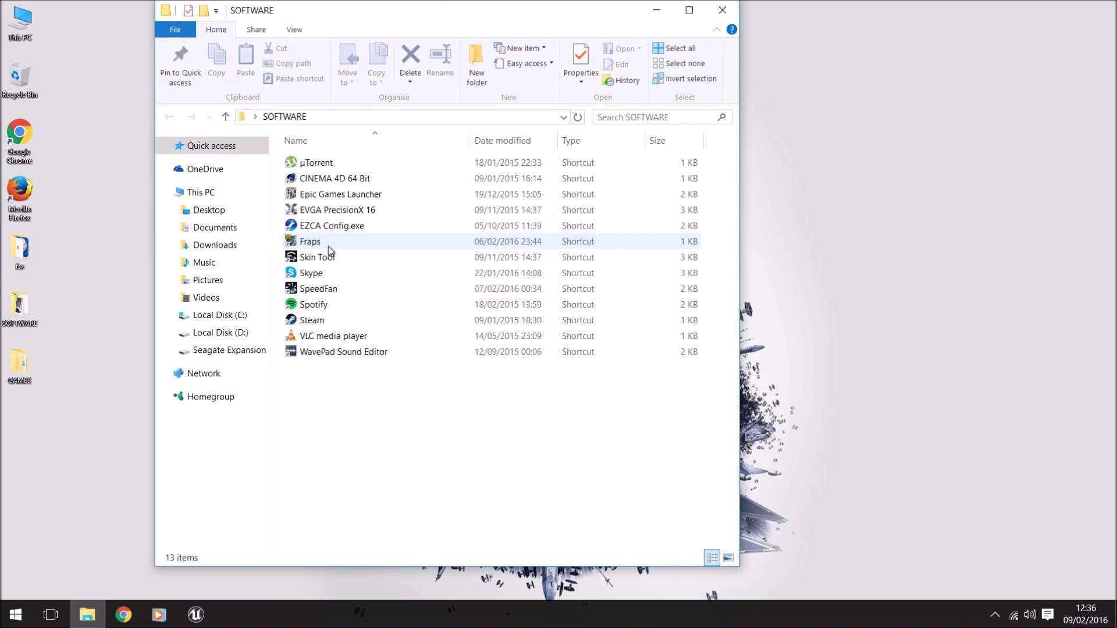
{"action": "double_click", "coordinate": [340, 213]}
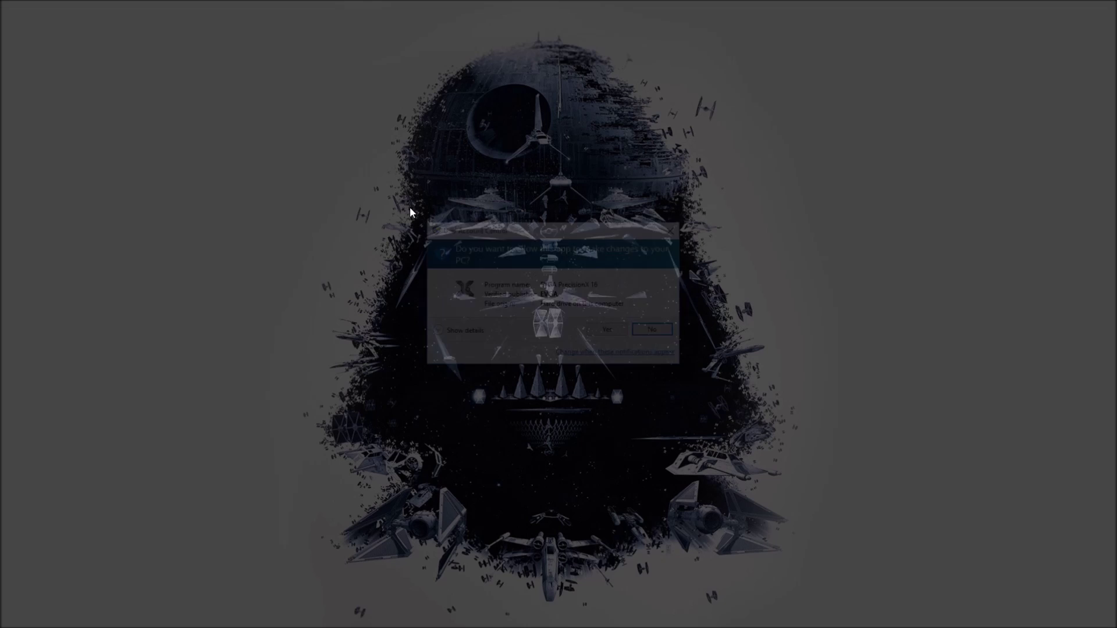
{"action": "left_click", "coordinate": [610, 331]}
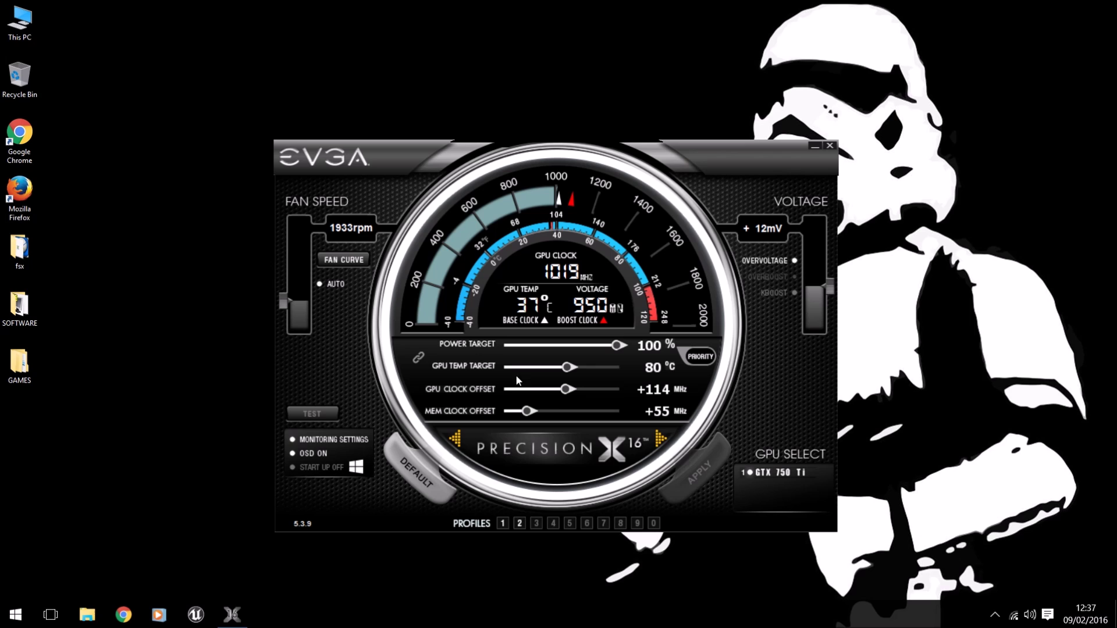
Step: Load profile 1 so the GPU and memory clock offsets read +0
{"action": "left_click", "coordinate": [502, 523]}
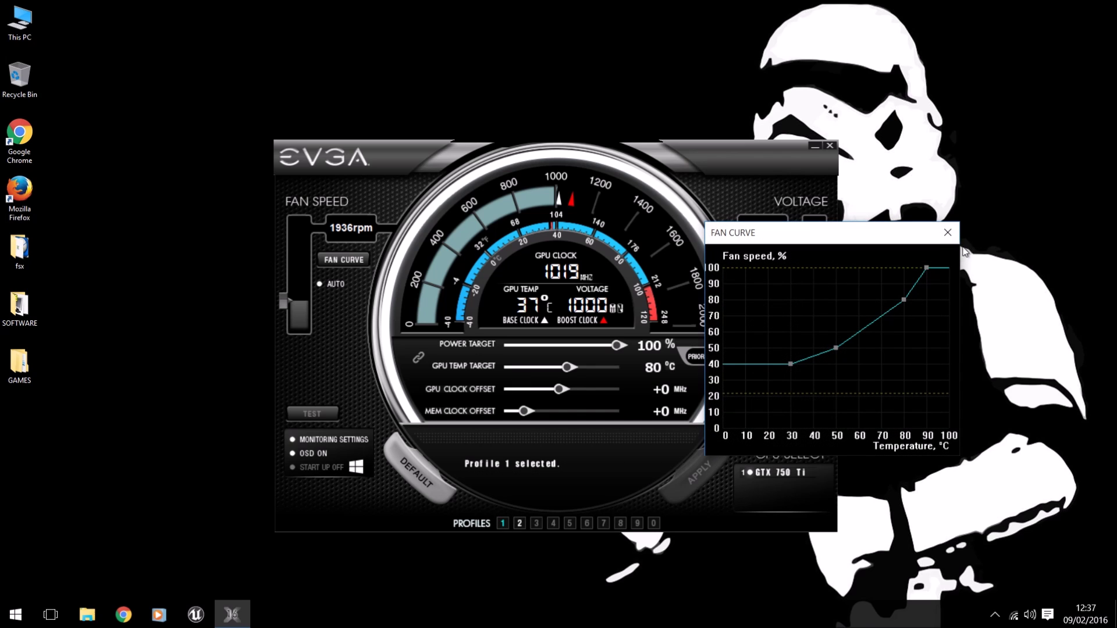
Step: Close the FAN CURVE window and reset the card with DEFAULT
{"action": "left_click", "coordinate": [948, 232]}
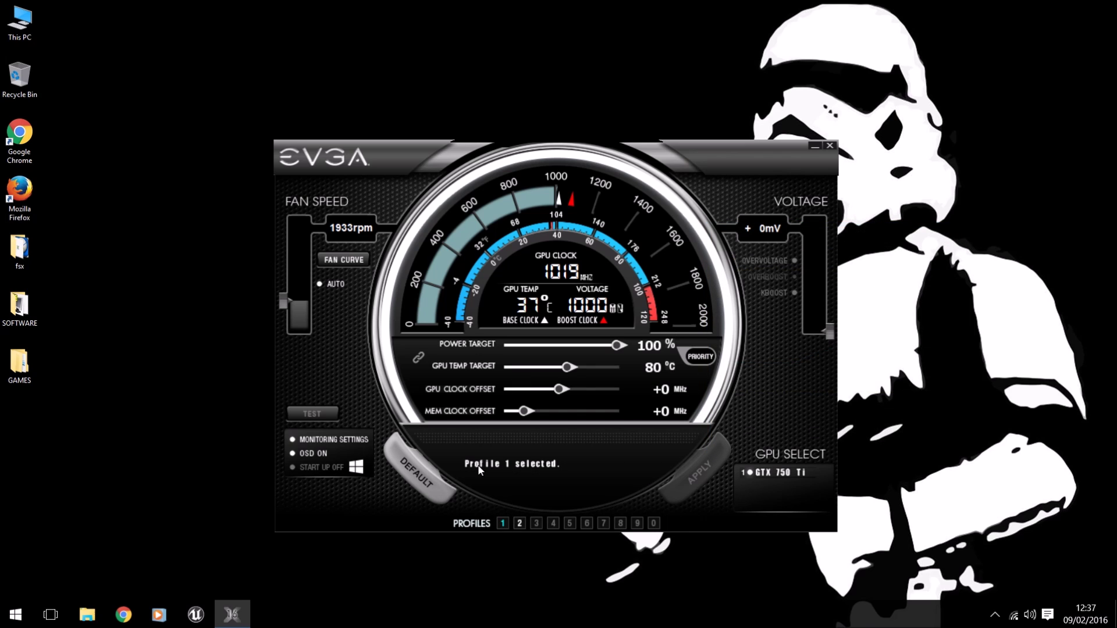
{"action": "left_click", "coordinate": [420, 477]}
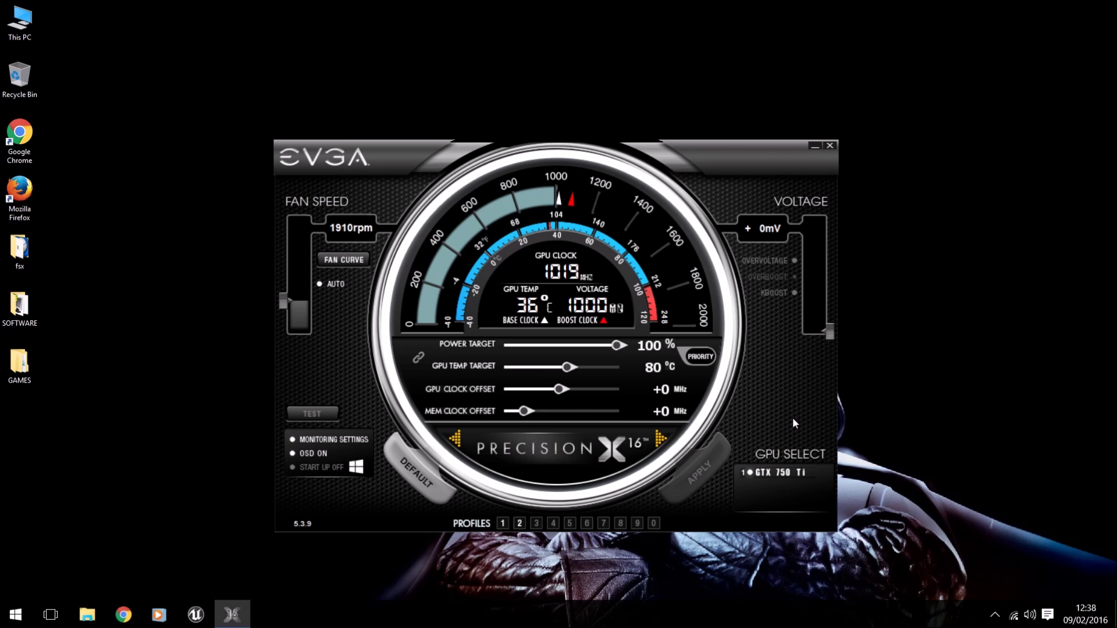
Step: Switch off AUTO fan control under FAN CURVE
{"action": "left_click", "coordinate": [320, 284]}
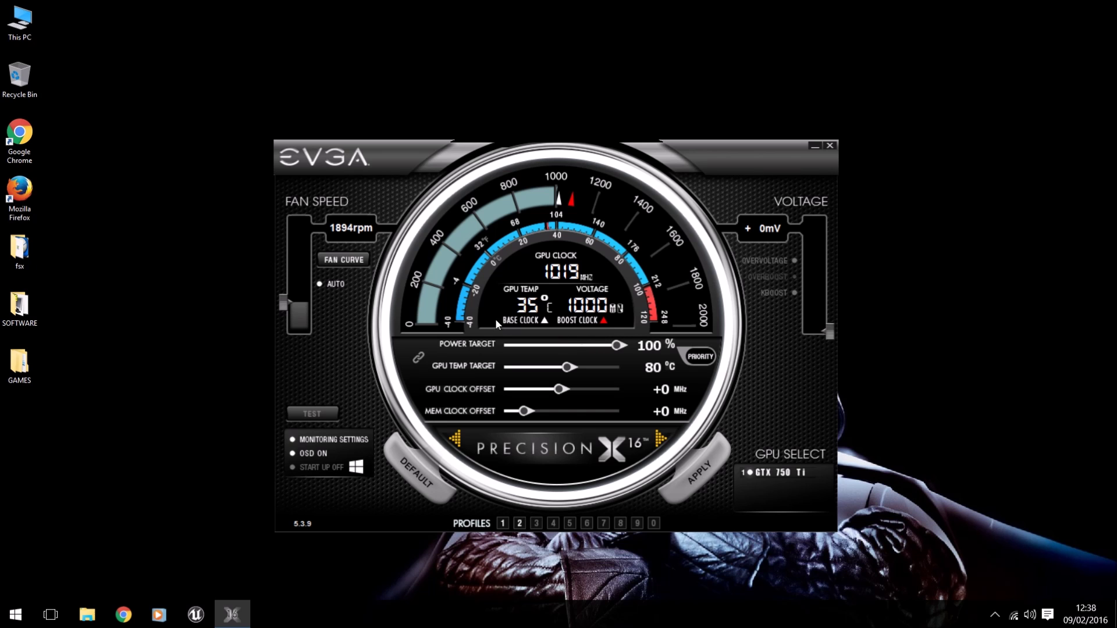
{"action": "mouse_move", "coordinate": [670, 351]}
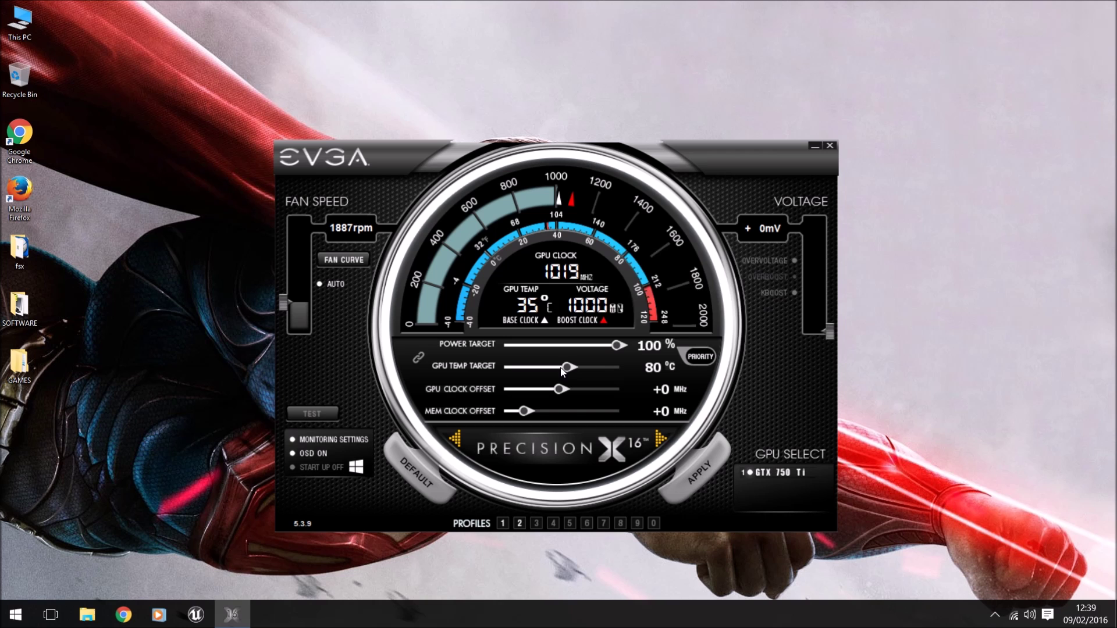
Step: Raise the GPU clock offset toward +114 MHz, reaching +107 MHz (1126 MHz)
{"action": "mouse_move", "coordinate": [562, 372]}
{"action": "mouse_move", "coordinate": [561, 393]}
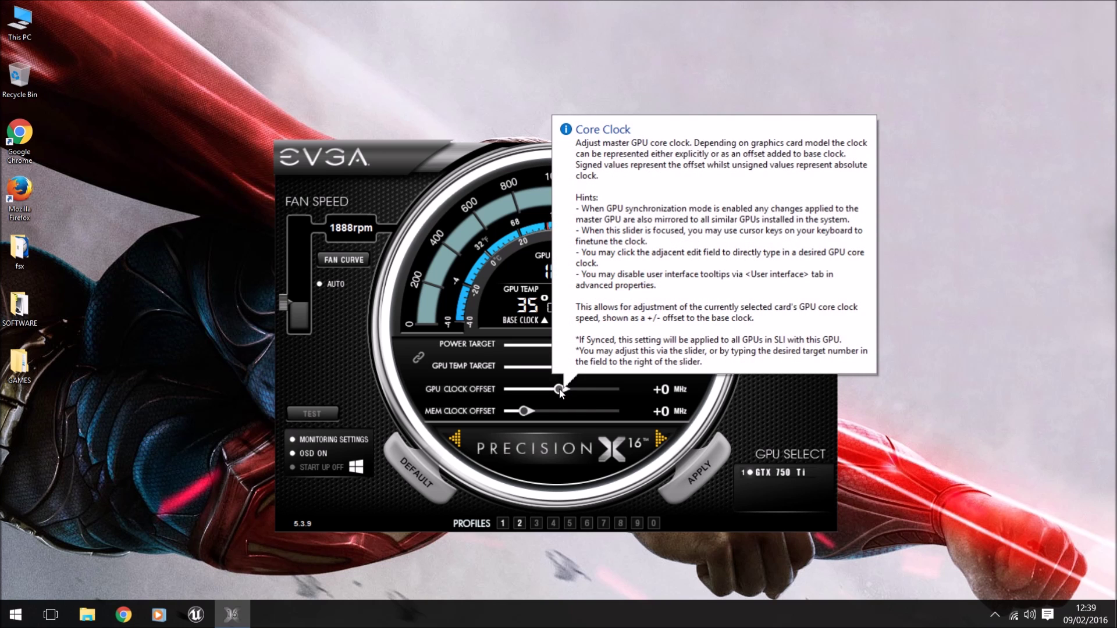
{"action": "left_click_drag", "start_coordinate": [560, 392], "coordinate": [557, 392]}
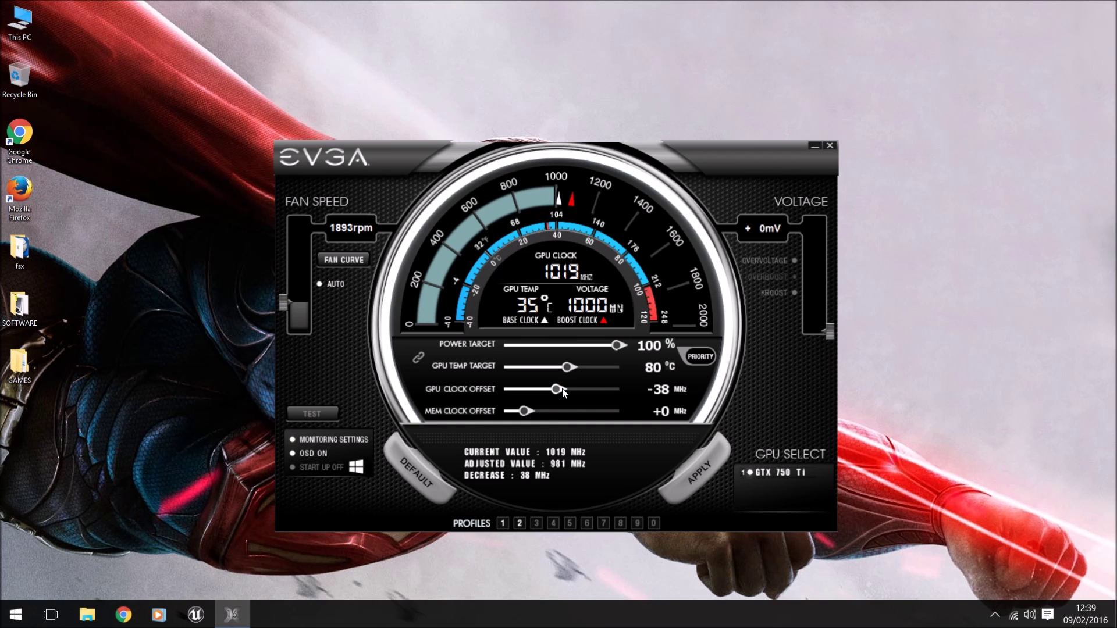
{"action": "key", "text": "Right"}
{"action": "key", "text": "Right"}
{"action": "key", "text": "Right"}
{"action": "key", "text": "Right"}
{"action": "key", "text": "Right"}
{"action": "key", "text": "Right"}
{"action": "key", "text": "Right"}
{"action": "key", "text": "Right"}
{"action": "key", "text": "Right"}
{"action": "key", "text": "Right"}
{"action": "key", "text": "Right"}
{"action": "key", "text": "Right"}
{"action": "key", "text": "Right"}
{"action": "key", "text": "Right"}
{"action": "key", "text": "Right"}
{"action": "key", "text": "Right"}
{"action": "key", "text": "Right"}
{"action": "key", "text": "Right"}
{"action": "key", "text": "Right"}
{"action": "key", "text": "Right"}
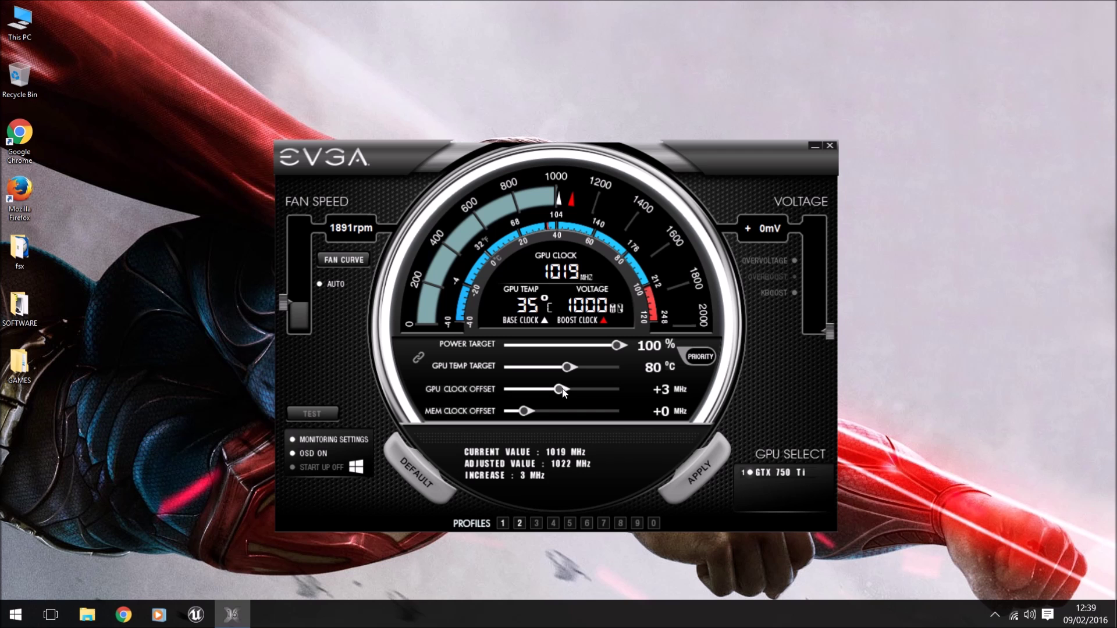
{"action": "key", "text": "Right"}
{"action": "key", "text": "Right"}
{"action": "key", "text": "Right"}
{"action": "key", "text": "Right"}
{"action": "key", "text": "Right"}
{"action": "key", "text": "Right"}
{"action": "key", "text": "Right"}
{"action": "key", "text": "Right"}
{"action": "key", "text": "Right"}
{"action": "key", "text": "Right"}
{"action": "key", "text": "Right"}
{"action": "key", "text": "Right"}
{"action": "key", "text": "Right"}
{"action": "key", "text": "Right"}
{"action": "key", "text": "Right"}
{"action": "key", "text": "Right"}
{"action": "key", "text": "Right"}
{"action": "key", "text": "Right"}
{"action": "key", "text": "Left"}
{"action": "key", "text": "Right"}
{"action": "key", "text": "Right"}
{"action": "key", "text": "Right"}
{"action": "key", "text": "Right"}
{"action": "key", "text": "Right"}
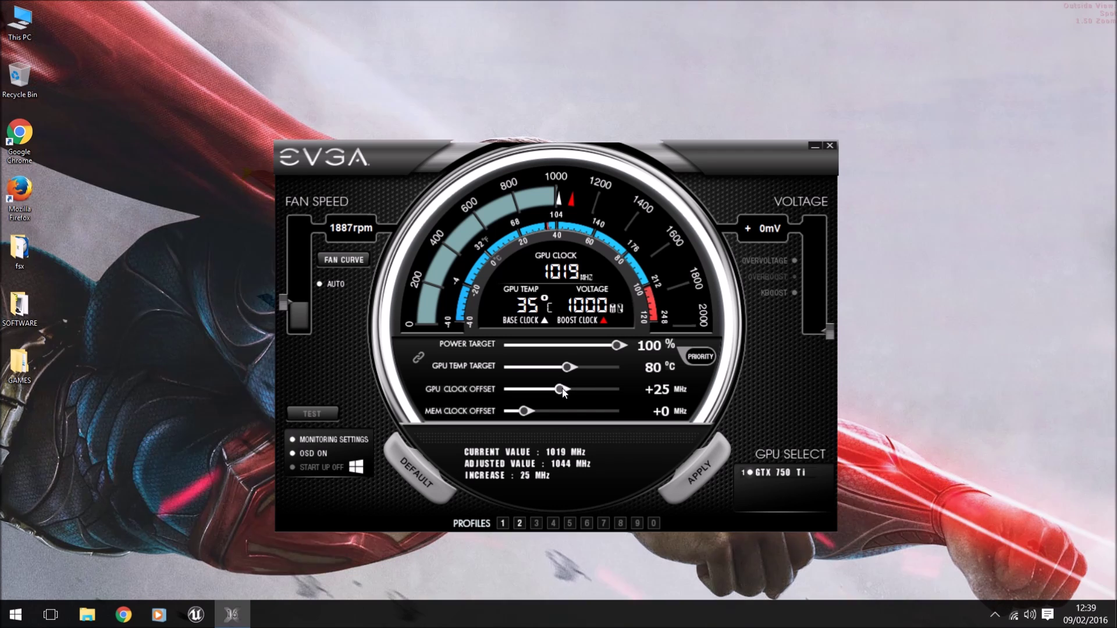
{"action": "key", "text": "Left"}
{"action": "key", "text": "Left"}
{"action": "key", "text": "Left"}
{"action": "key", "text": "Right"}
{"action": "key", "text": "Right"}
{"action": "key", "text": "Right"}
{"action": "key", "text": "Right"}
{"action": "key", "text": "Right"}
{"action": "key", "text": "Right"}
{"action": "key", "text": "Right"}
{"action": "key", "text": "Right"}
{"action": "key", "text": "Right"}
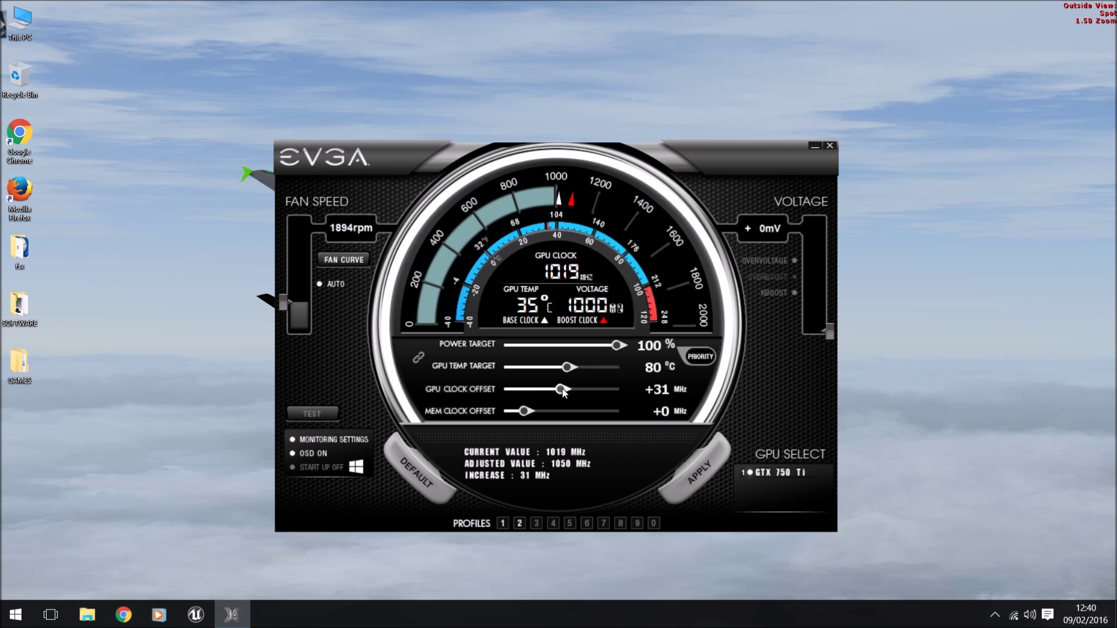
{"action": "key", "text": "Right"}
{"action": "key", "text": "Right"}
{"action": "key", "text": "Right"}
{"action": "key", "text": "Right"}
{"action": "key", "text": "Right"}
{"action": "key", "text": "Right"}
{"action": "key", "text": "Right"}
{"action": "key", "text": "Right"}
{"action": "key", "text": "Right"}
{"action": "key", "text": "Right"}
{"action": "key", "text": "Right"}
{"action": "key", "text": "Right"}
{"action": "key", "text": "Right"}
{"action": "key", "text": "Right"}
{"action": "key", "text": "Right"}
{"action": "key", "text": "Right"}
{"action": "key", "text": "Right"}
{"action": "key", "text": "Right"}
{"action": "key", "text": "Right"}
{"action": "key", "text": "Right"}
{"action": "key", "text": "Right"}
{"action": "key", "text": "Right"}
{"action": "key", "text": "Right"}
{"action": "key", "text": "Right"}
{"action": "key", "text": "Right"}
{"action": "key", "text": "Right"}
{"action": "key", "text": "Right"}
{"action": "key", "text": "Right"}
{"action": "key", "text": "Right"}
{"action": "key", "text": "Right"}
{"action": "key", "text": "Right"}
{"action": "key", "text": "Right"}
{"action": "key", "text": "Right"}
{"action": "key", "text": "Right"}
{"action": "key", "text": "Right"}
{"action": "key", "text": "Right"}
{"action": "key", "text": "Right"}
{"action": "key", "text": "Right"}
{"action": "key", "text": "Right"}
{"action": "key", "text": "Right"}
{"action": "key", "text": "Right"}
{"action": "key", "text": "Right"}
{"action": "key", "text": "Right"}
{"action": "key", "text": "Right"}
{"action": "key", "text": "Right"}
{"action": "key", "text": "Right"}
{"action": "key", "text": "Right"}
{"action": "key", "text": "Right"}
{"action": "key", "text": "Right"}
{"action": "key", "text": "Right"}
{"action": "key", "text": "Right"}
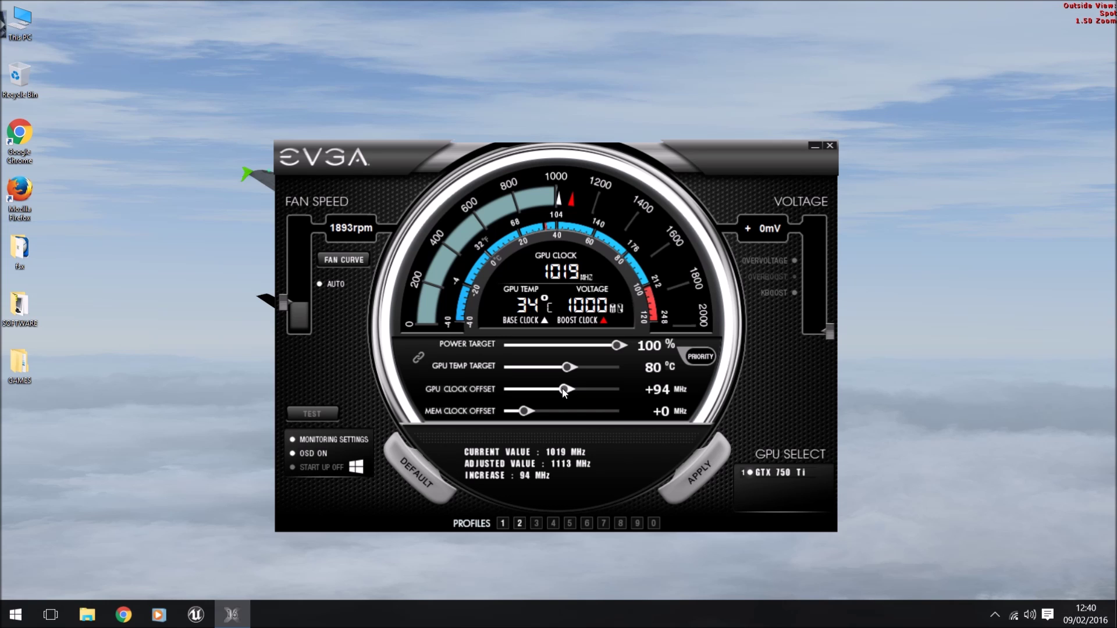
{"action": "key", "text": "Right"}
{"action": "key", "text": "Right"}
{"action": "key", "text": "Right"}
{"action": "key", "text": "Right"}
{"action": "key", "text": "Right"}
{"action": "key", "text": "Right"}
{"action": "key", "text": "Right"}
{"action": "key", "text": "Right"}
{"action": "key", "text": "Right"}
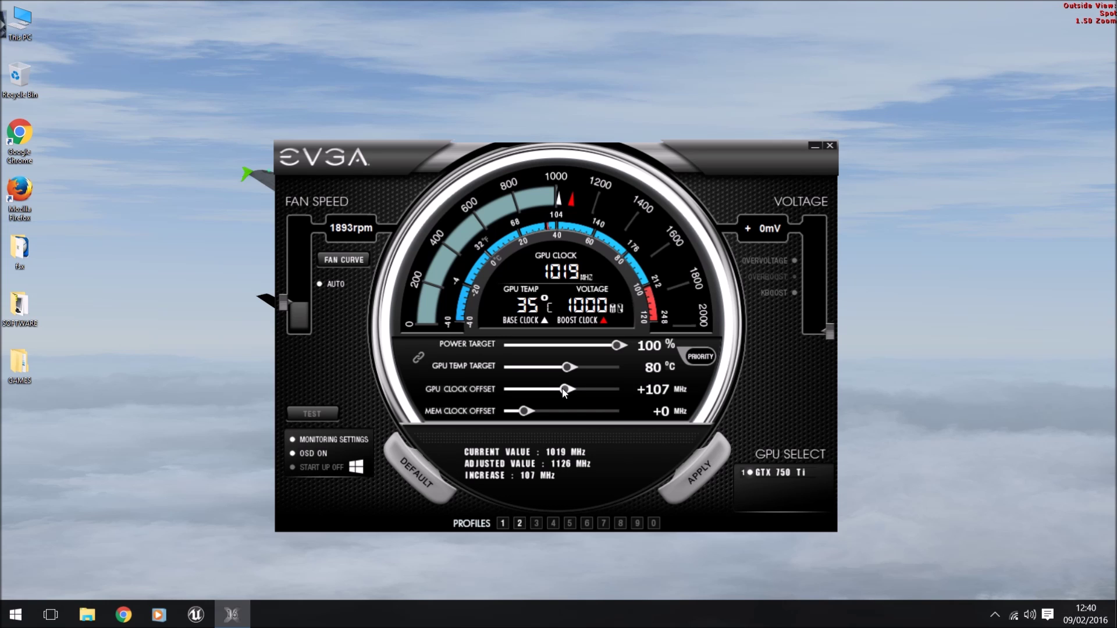
{"action": "key", "text": "Right"}
{"action": "key", "text": "Right"}
{"action": "key", "text": "Right"}
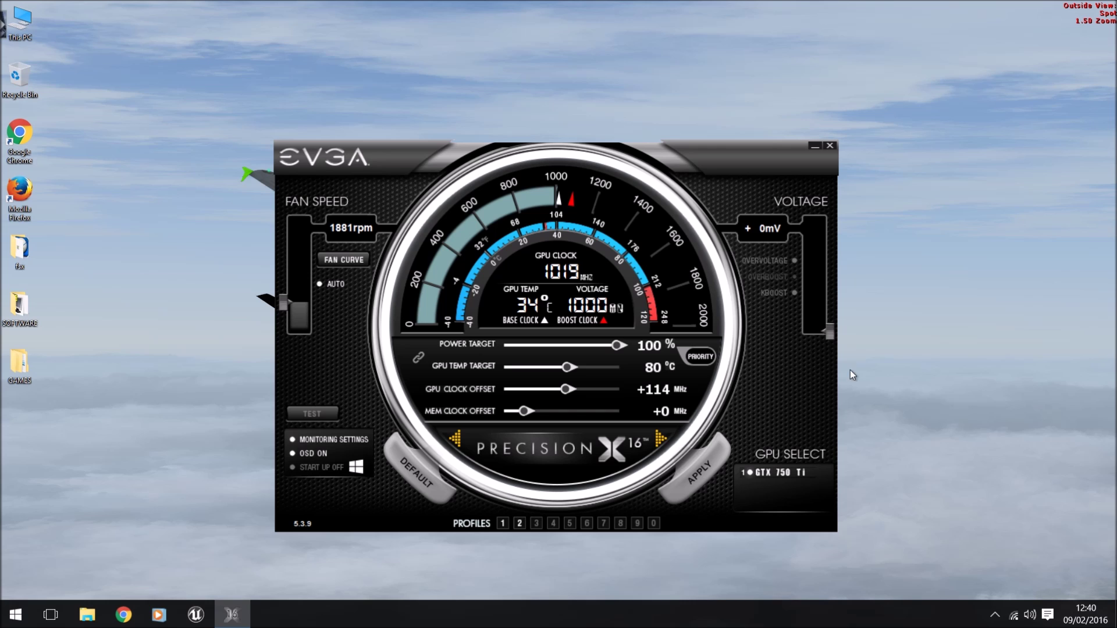
Step: Raise the VOLTAGE slider to +12 mV, enabling overvoltage
{"action": "left_click_drag", "start_coordinate": [830, 332], "coordinate": [837, 289]}
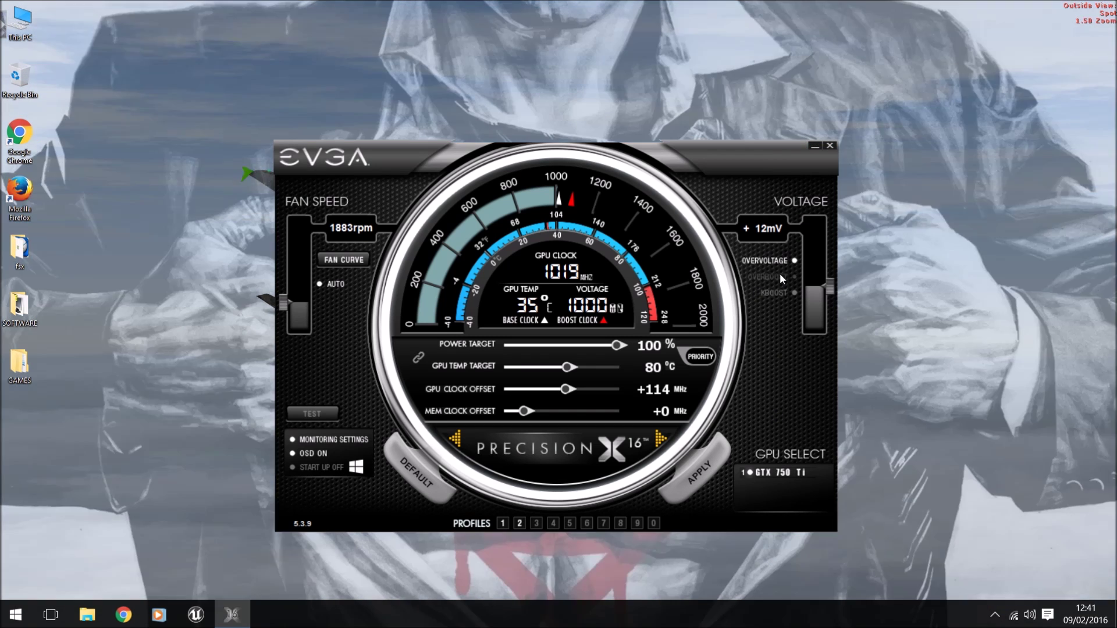
{"action": "mouse_move", "coordinate": [780, 274]}
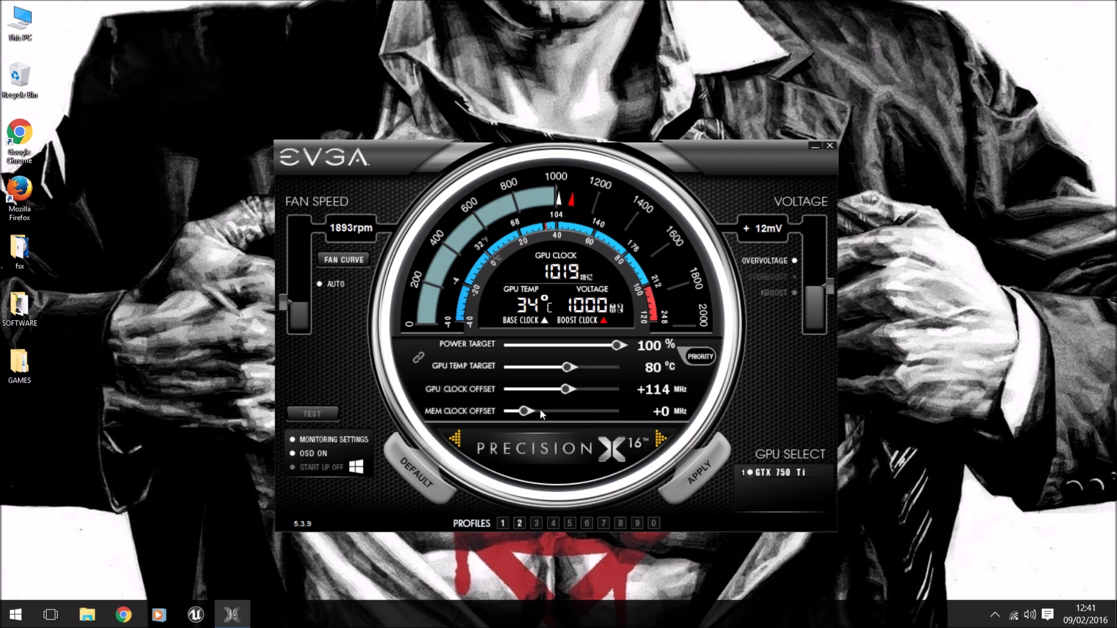
Step: Bring the MEM CLOCK OFFSET to +55 MHz
{"action": "left_click_drag", "start_coordinate": [525, 413], "coordinate": [533, 415]}
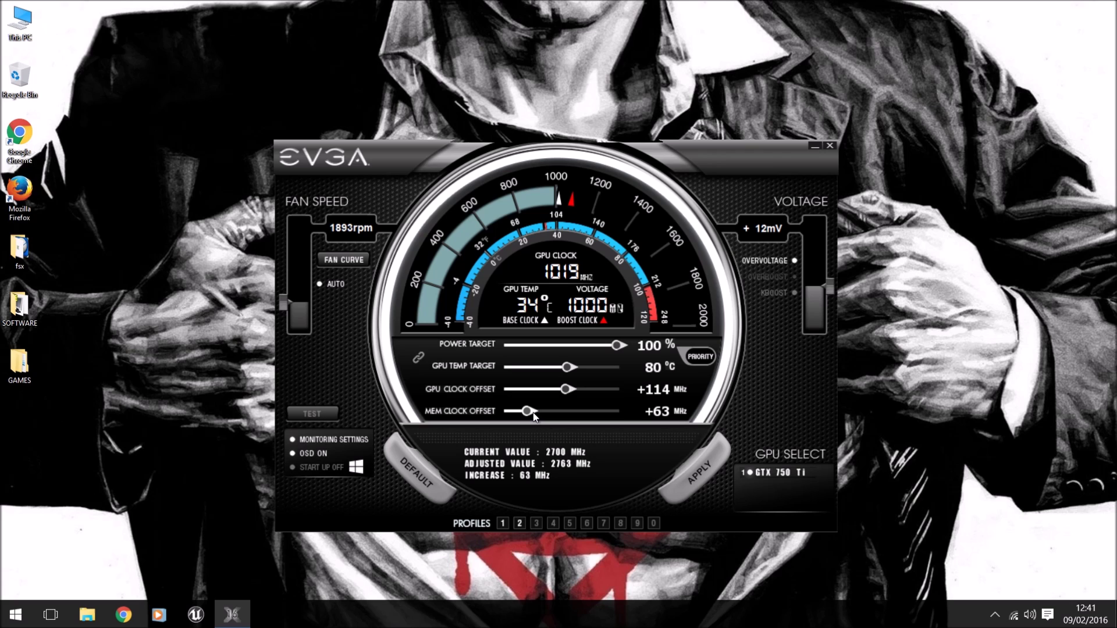
{"action": "key", "text": "Left"}
{"action": "key", "text": "Left"}
{"action": "key", "text": "Left"}
{"action": "key", "text": "Left"}
{"action": "key", "text": "Left"}
{"action": "key", "text": "Left"}
{"action": "key", "text": "Left"}
{"action": "key", "text": "Left"}
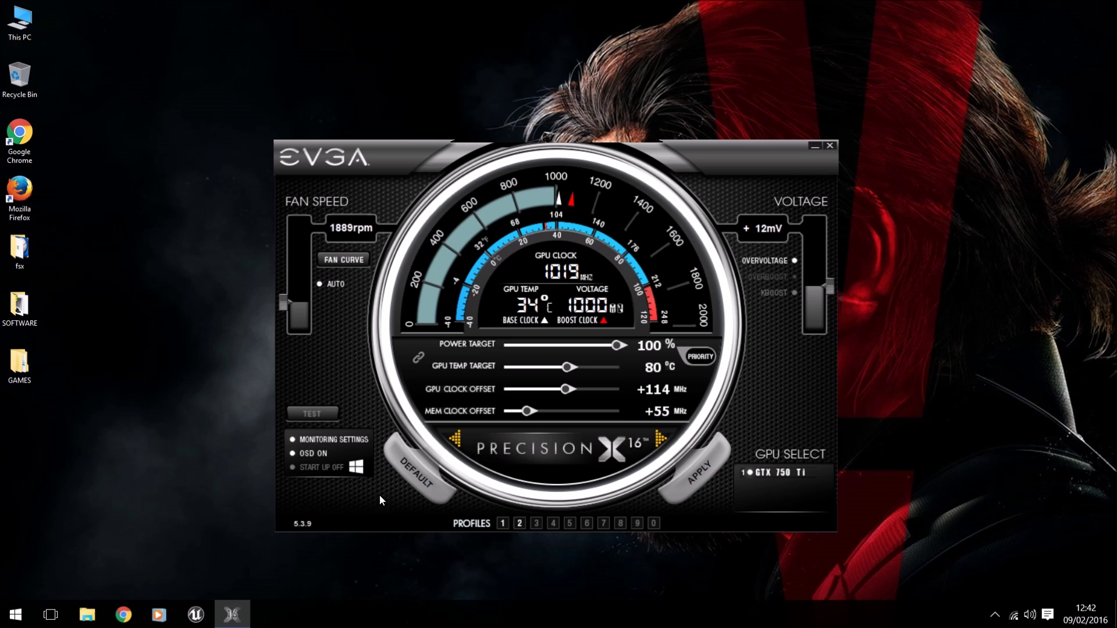
Step: Reset the offsets to defaults, then load profile 2's +114 MHz, +55 MHz, +12 mV overclock
{"action": "left_click", "coordinate": [420, 486]}
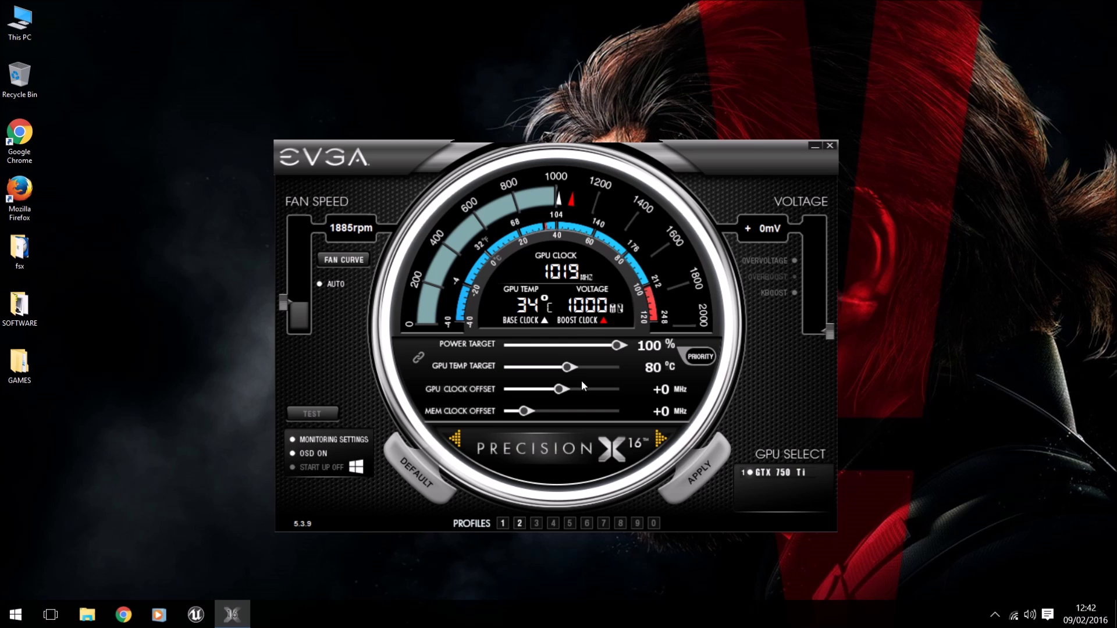
{"action": "left_click", "coordinate": [519, 523]}
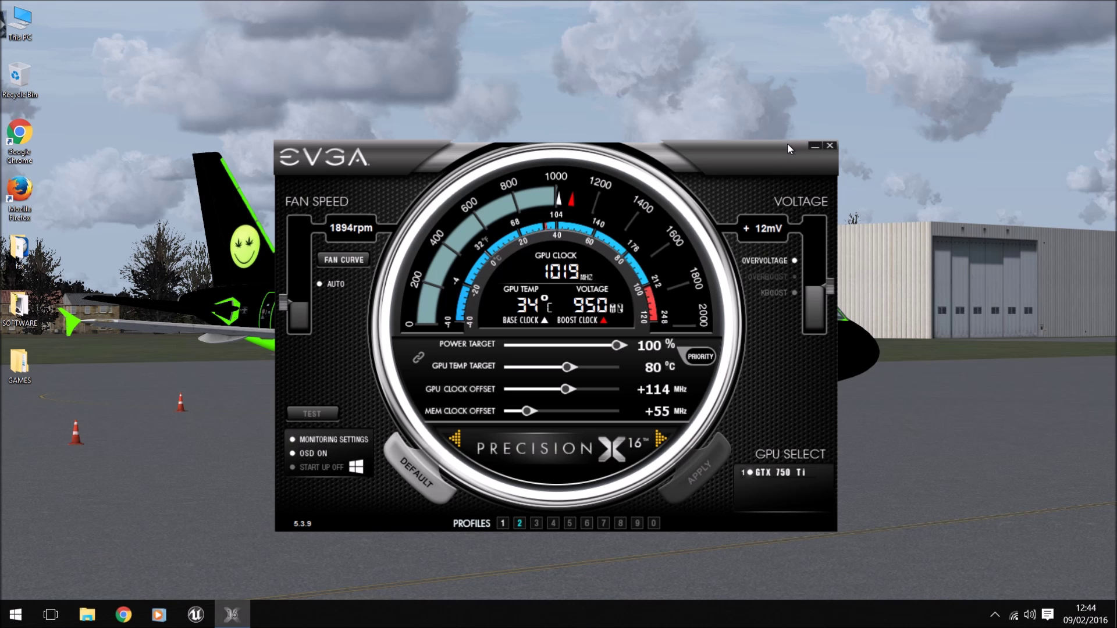
Step: Drag the Precision X window by its title bar slightly down and to the left
{"action": "left_click_drag", "start_coordinate": [787, 144], "coordinate": [769, 172]}
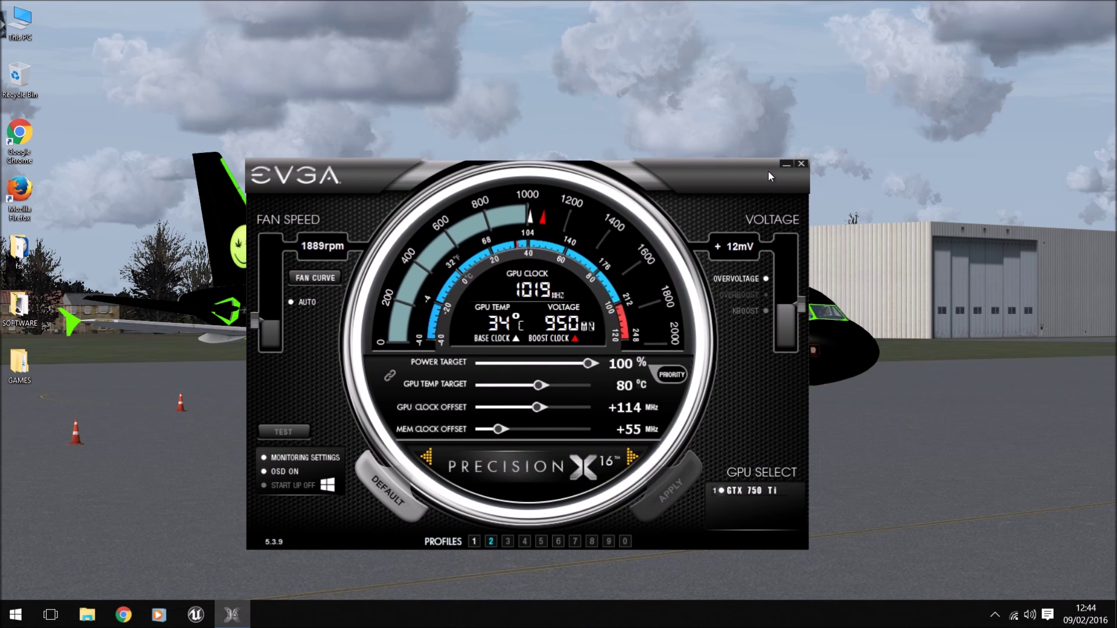